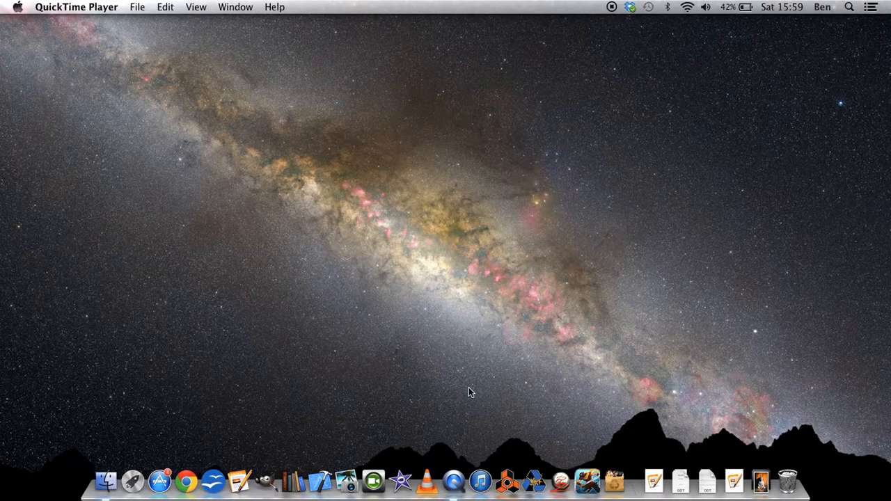
Launch Reason from the Dock, verify the license over the internet and connect with the login.
left_click(510, 475)
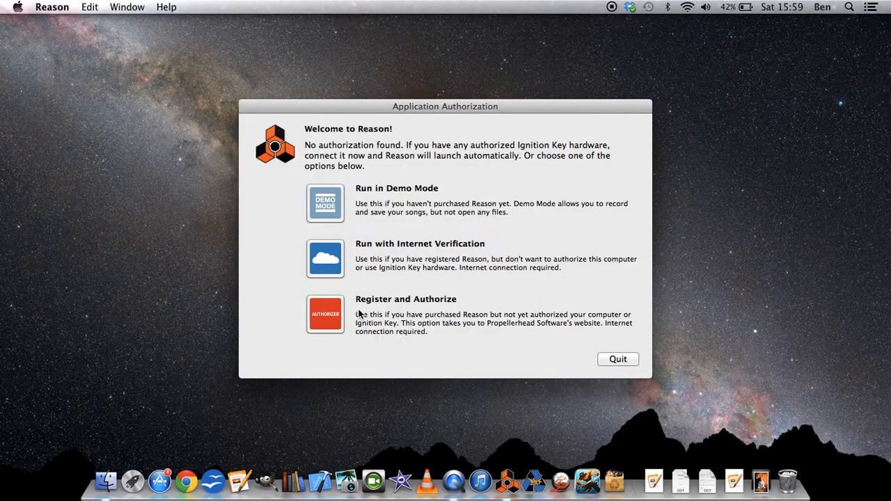
left_click(336, 265)
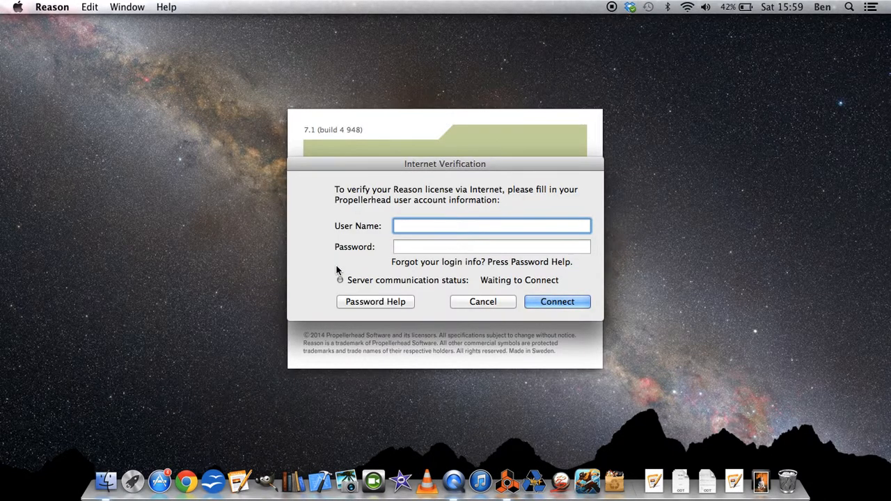
type("lokasbea")
type("ts")
key("Tab")
type("•••")
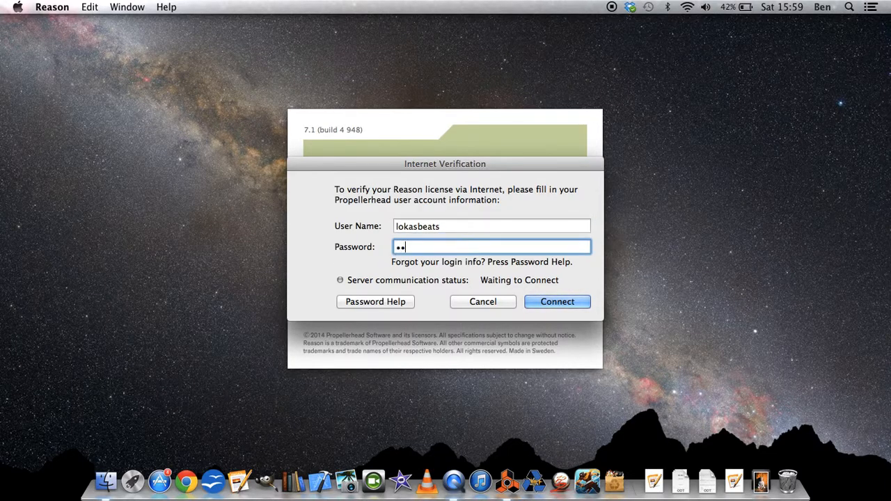
type("•••")
type("••••")
key("Return")
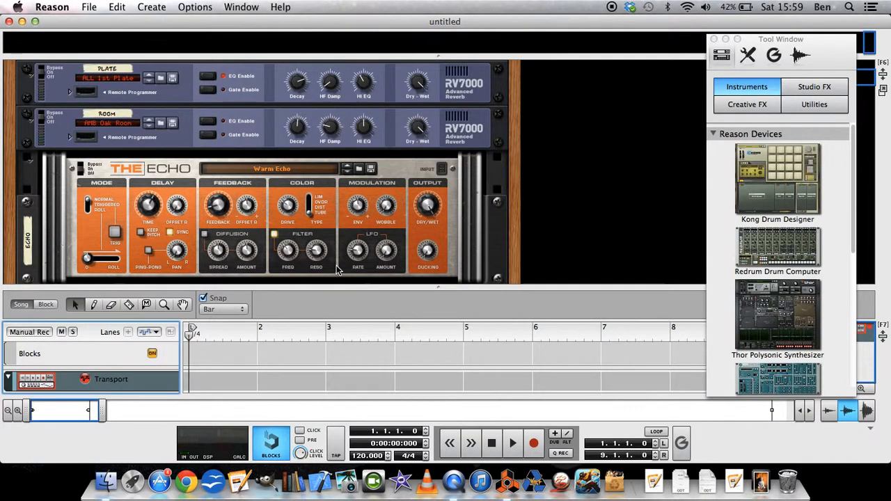
scroll(336, 268, "down", 1)
Delete the DDL-1, The Echo and both RV7000 reverbs, confirming each removal.
left_click(241, 271)
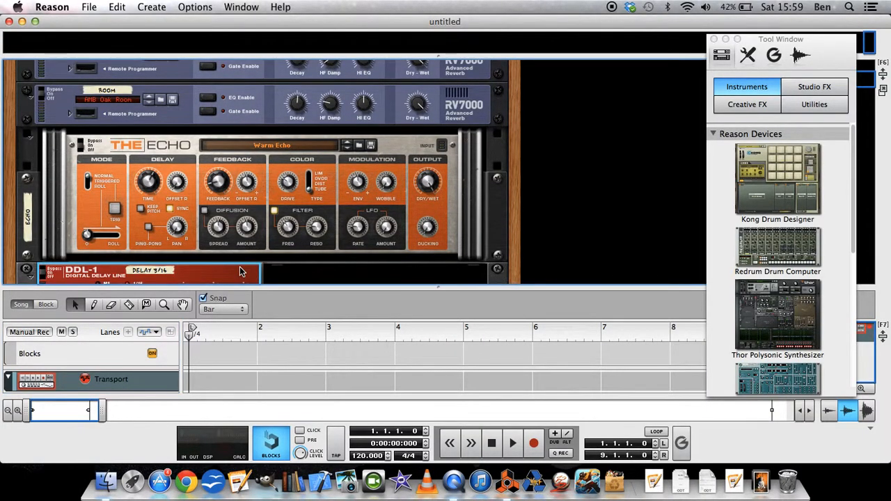
key("Delete")
key("Return")
left_click(270, 203)
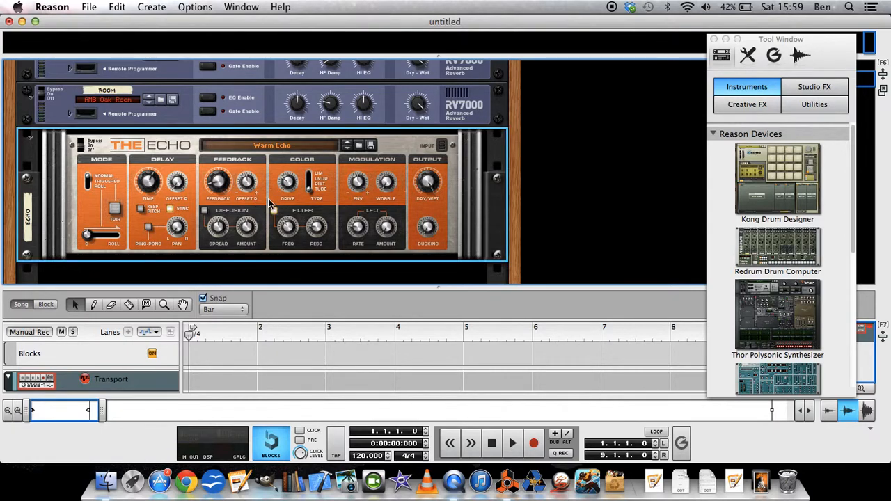
key("Delete")
key("Return")
left_click(268, 135)
key("Delete")
key("Return")
left_click(261, 156)
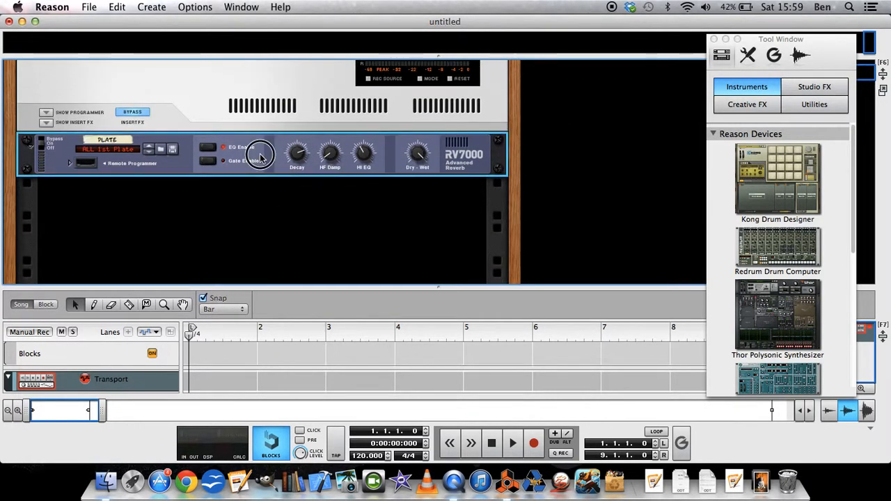
key("Delete")
key("Return")
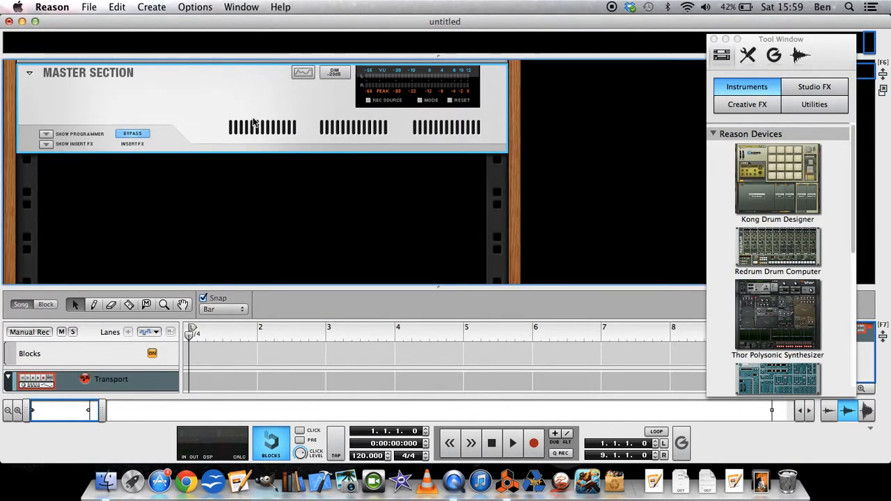
scroll(254, 121, "up", 3)
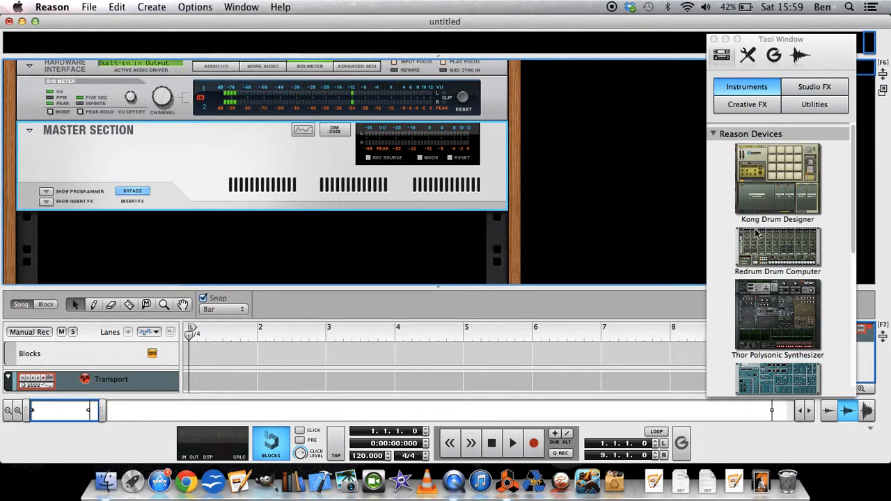
Enlarge the rack by hiding the sequencer and create Combinator 1 from the Utilities menu.
right_click(334, 226)
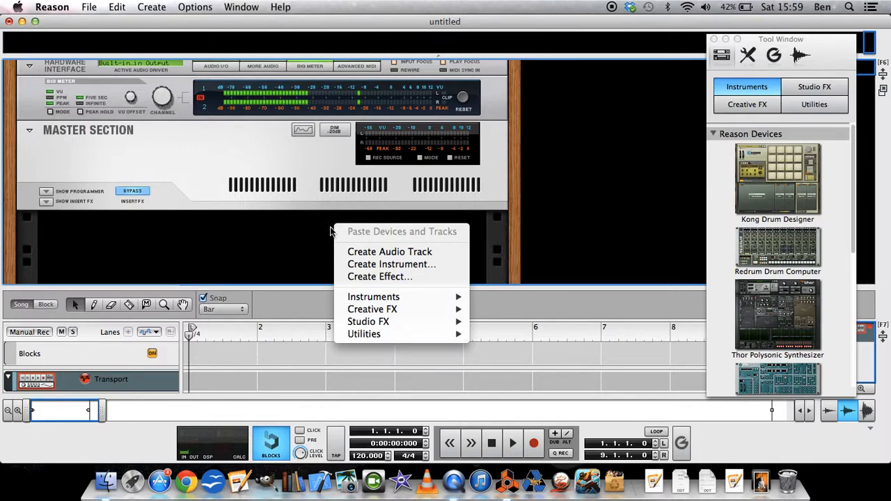
left_click(295, 272)
left_click_drag(299, 285, 318, 400)
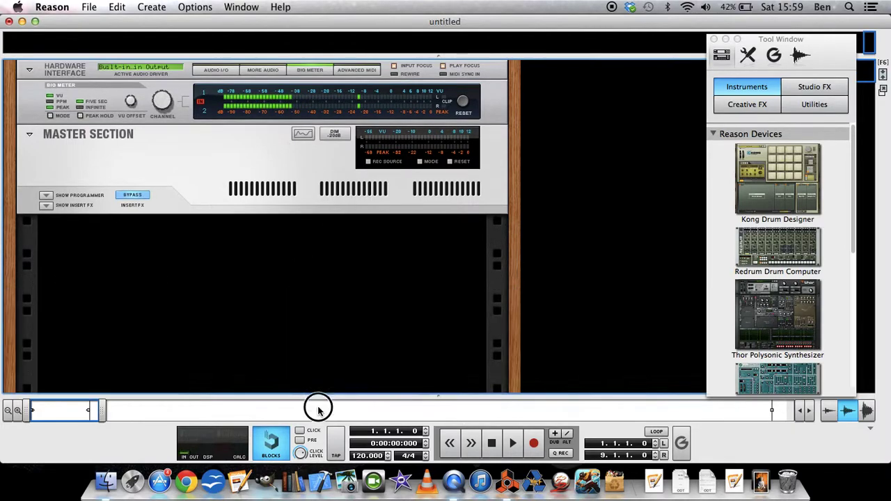
right_click(302, 237)
mouse_move(333, 338)
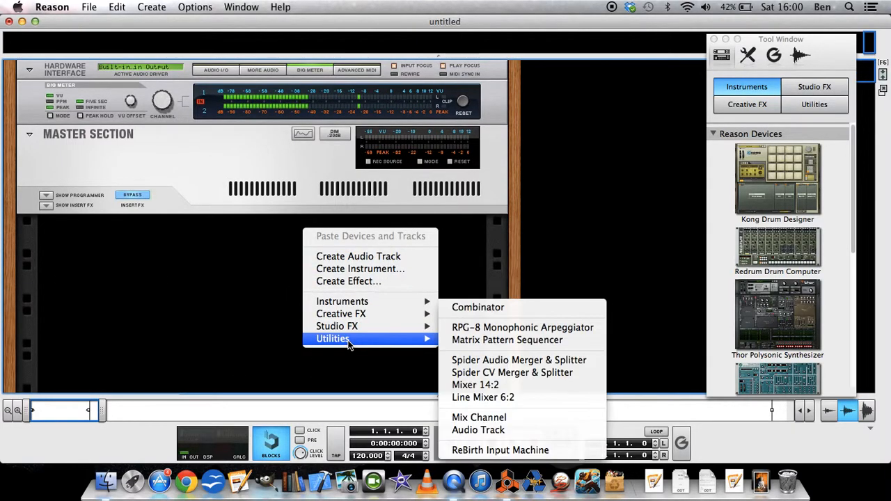
left_click(478, 307)
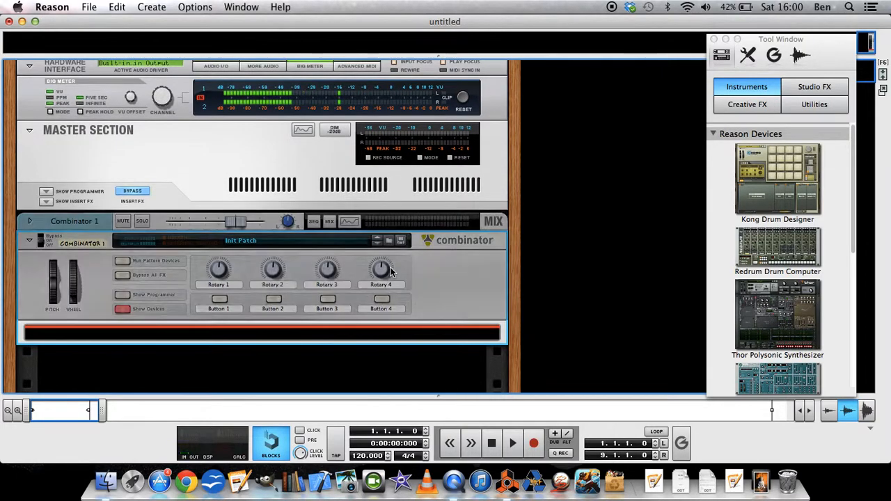
scroll(391, 270, "down", 3)
scroll(391, 257, "down", 2)
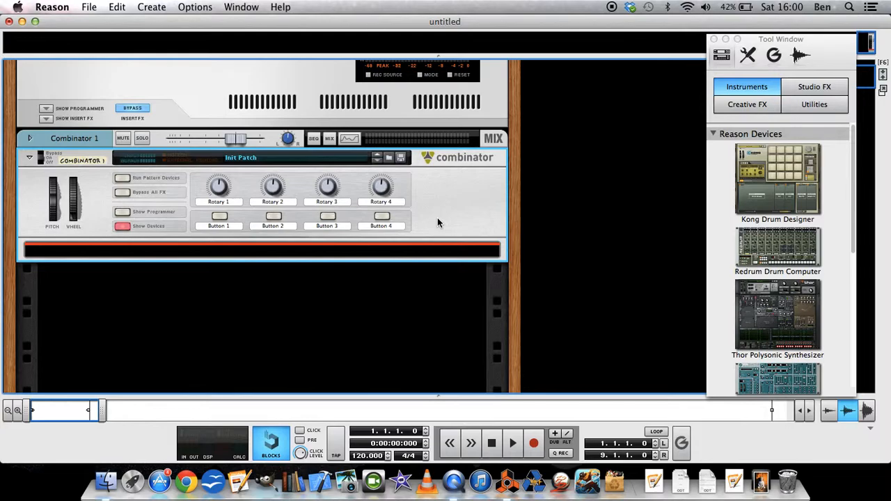
Drop a SubTractor into the rack, then delete it again.
left_click_drag(766, 375, 347, 215)
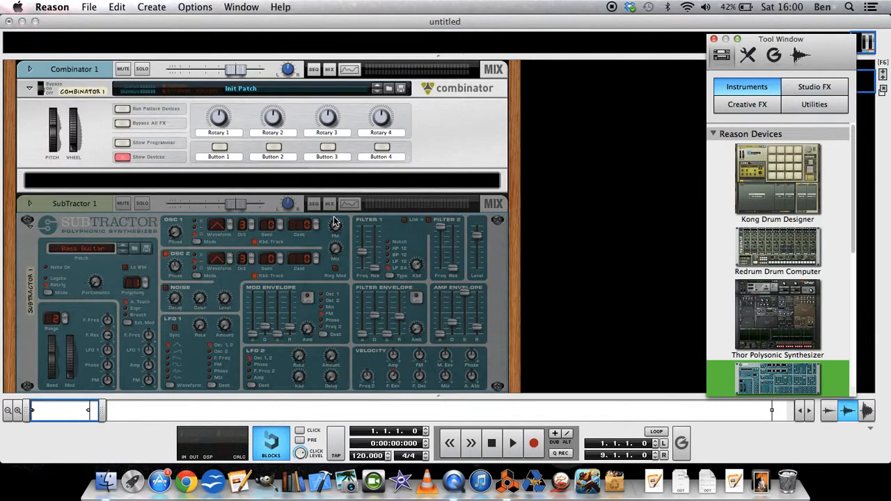
left_click(77, 212)
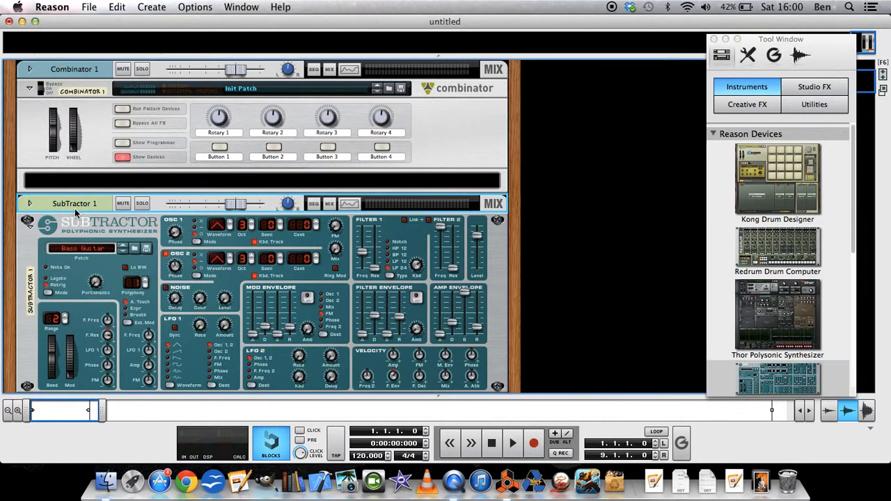
key("Delete")
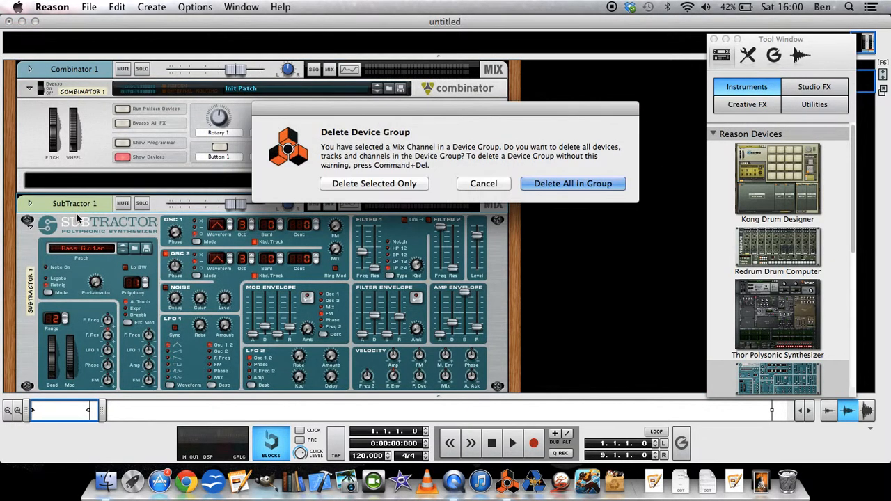
key("Return")
right_click(88, 212)
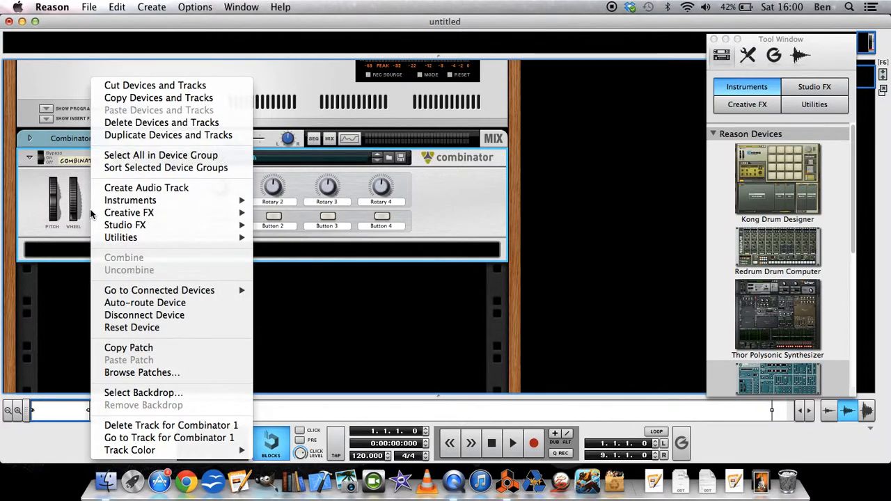
key("Escape")
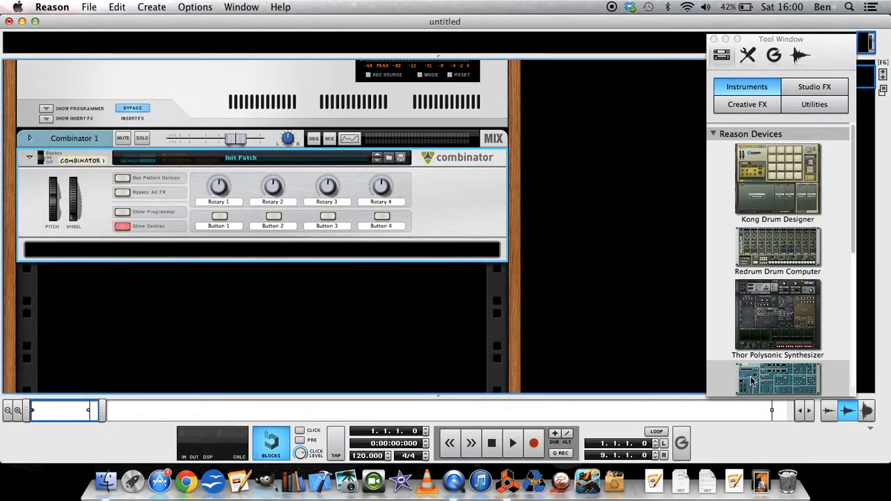
Add and remove the SubTractor twice more, leaving the Combinator's insertion strip selected and empty.
double_click(751, 379)
left_click(82, 203)
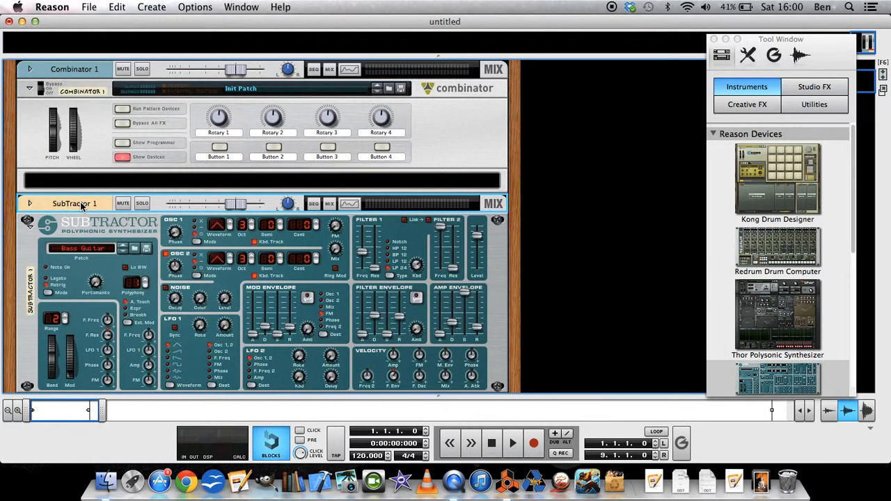
key("Delete")
key("Return")
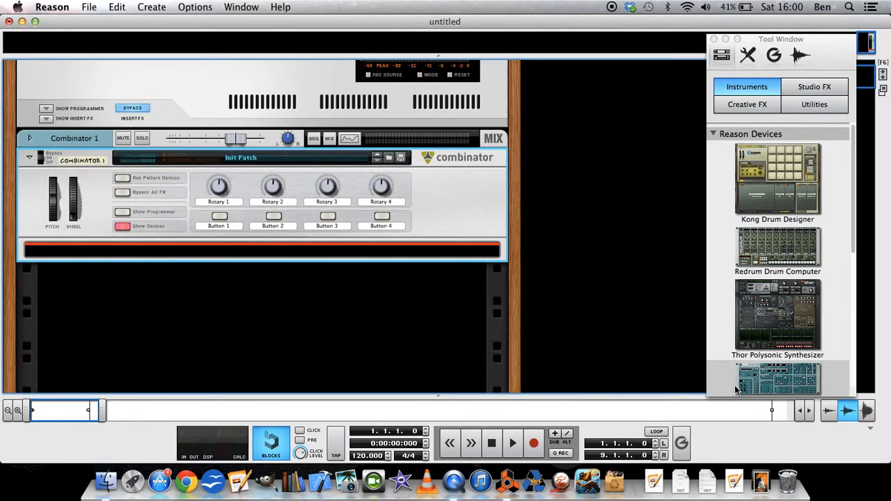
double_click(734, 385)
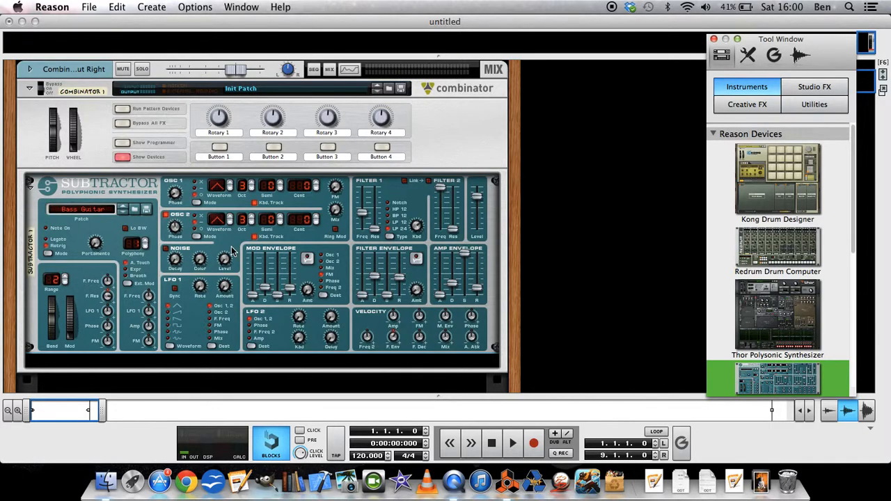
scroll(231, 246, "down", 5)
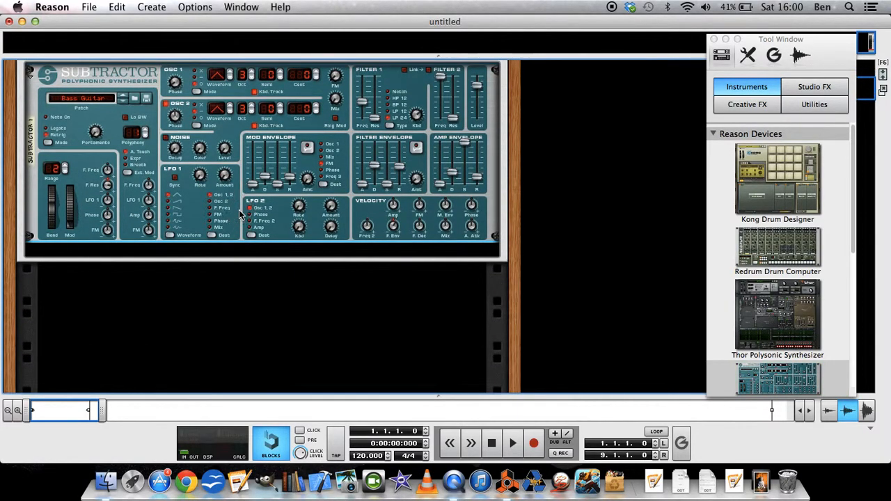
key("Delete")
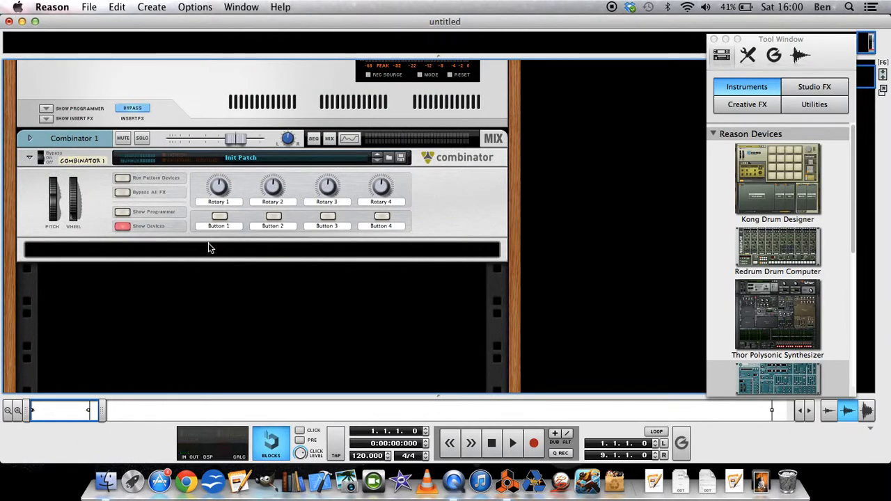
left_click(211, 249)
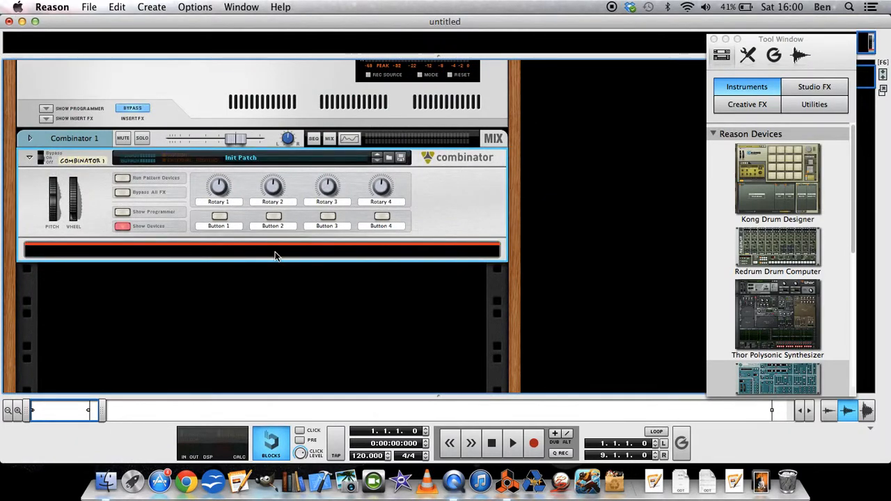
right_click(308, 252)
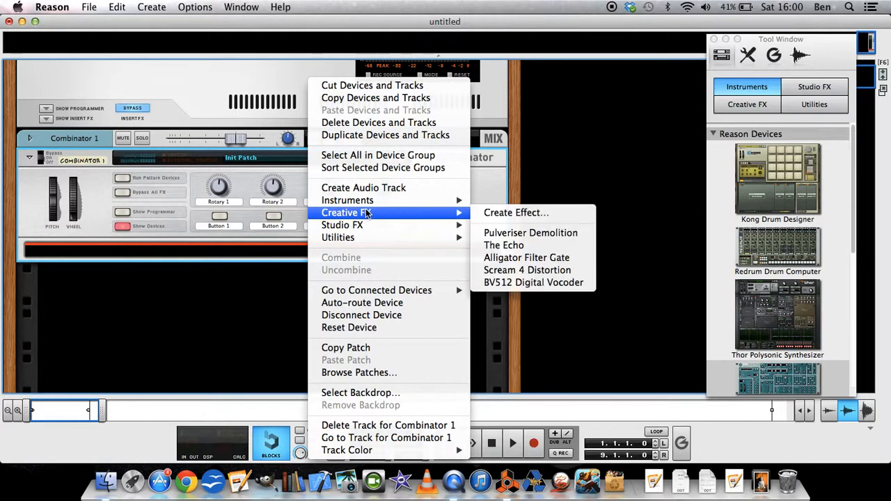
mouse_move(348, 200)
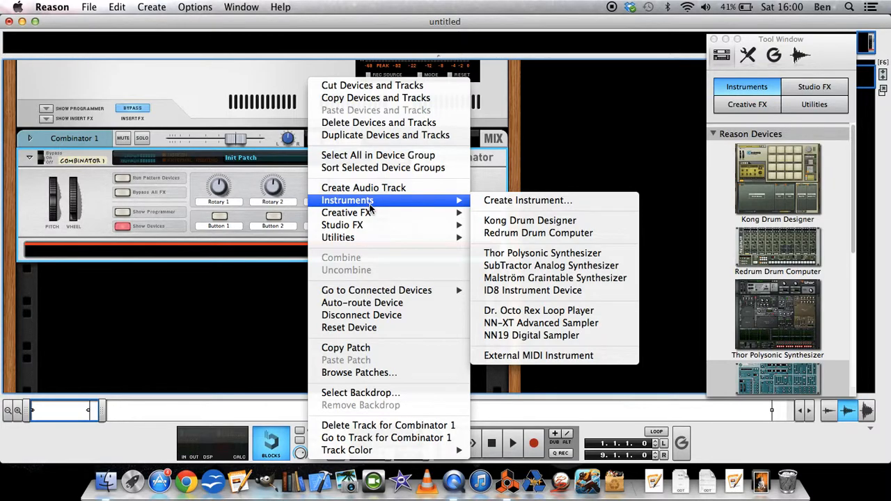
left_click(528, 260)
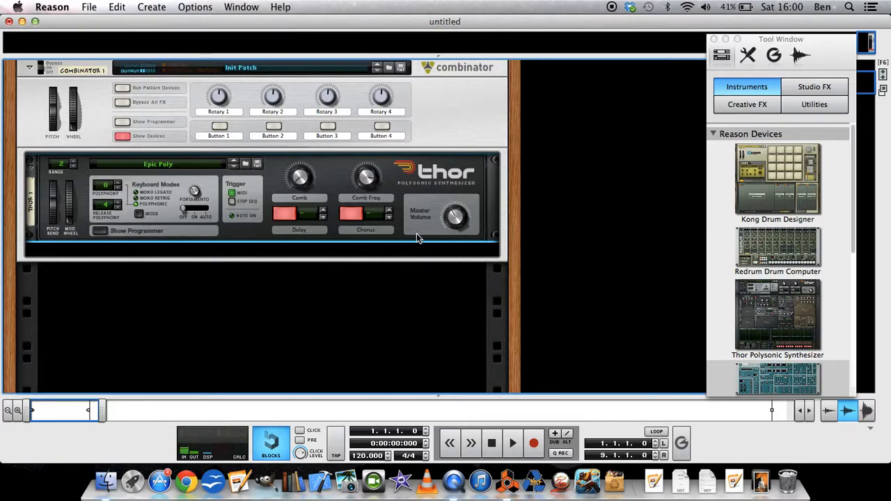
left_click_drag(760, 369, 304, 233)
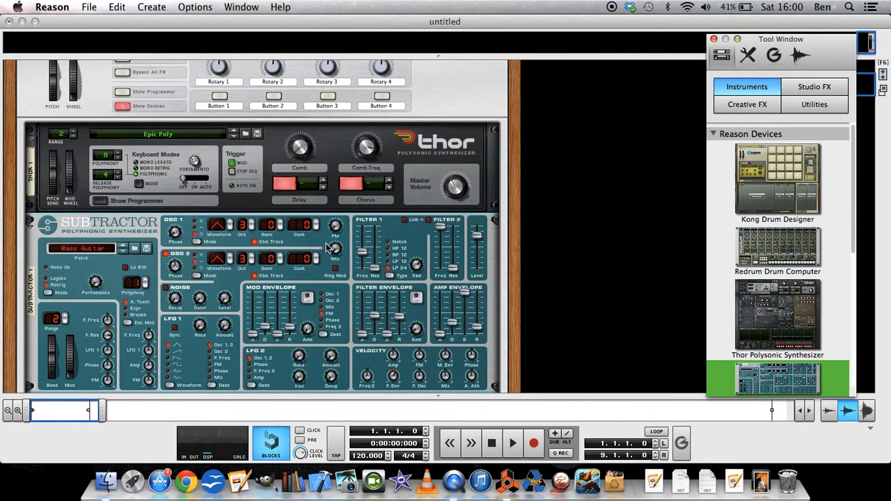
key("super+z")
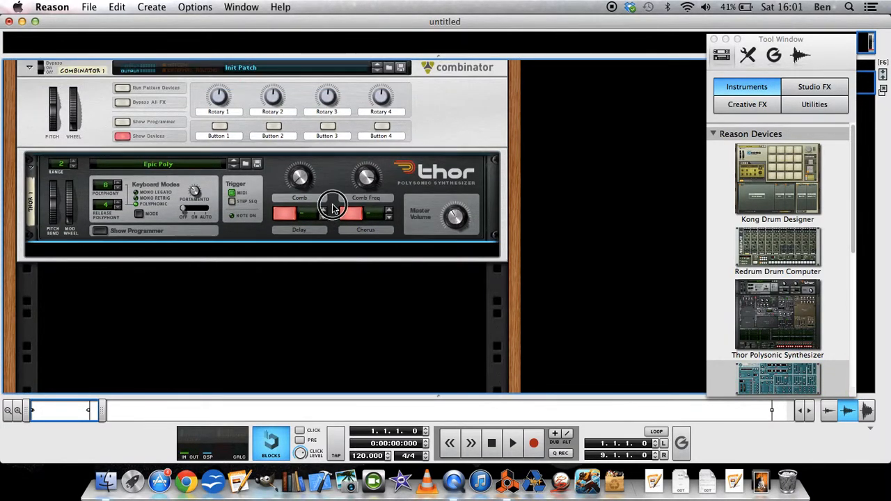
key("super+z")
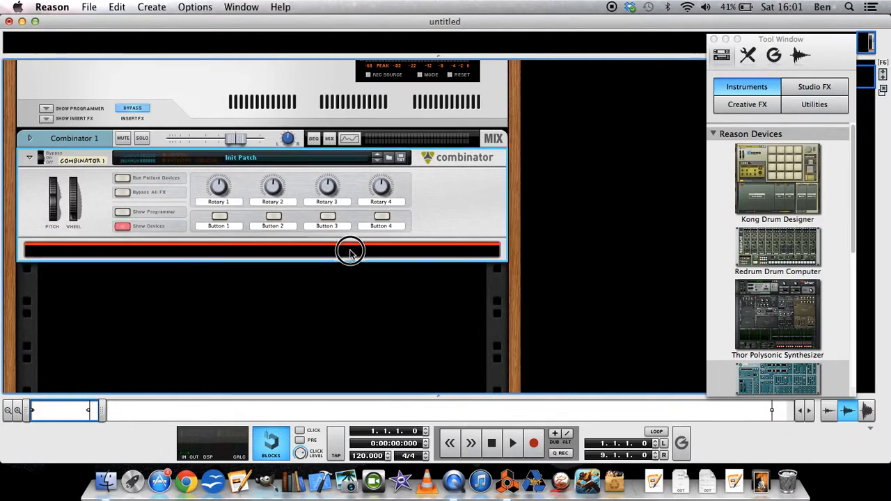
Drag a Line Mixer 6:2 from the Utilities list into the Combinator's empty slot.
left_click(352, 249)
left_click(819, 105)
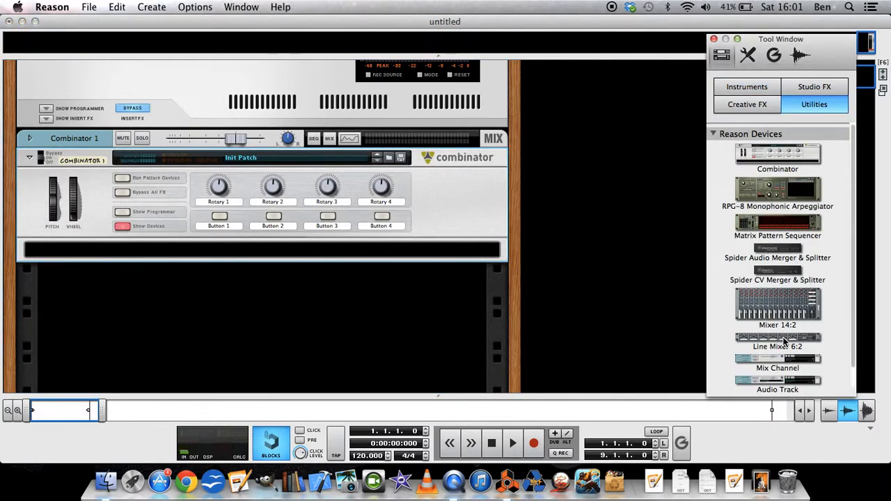
left_click_drag(785, 341, 327, 240)
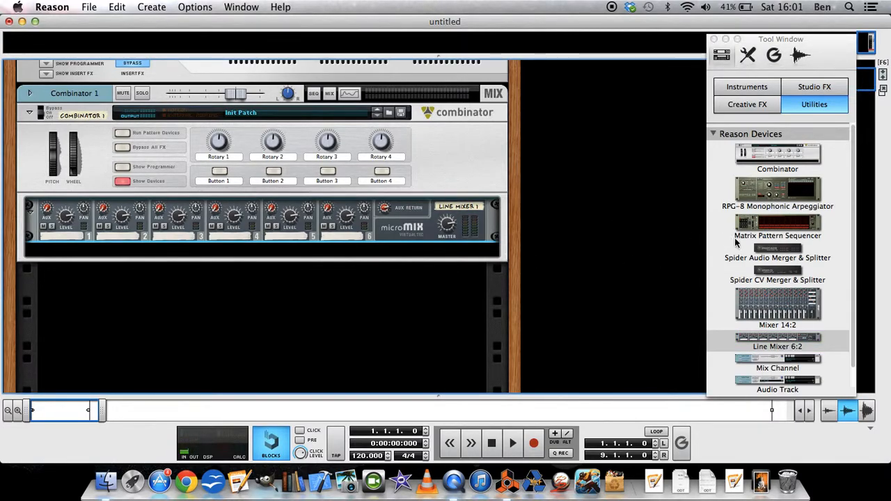
scroll(799, 227, "down", 1)
Place Thor below the Line Mixer and load the Underwater Asgard Pad.thor patch.
left_click(747, 104)
left_click(747, 87)
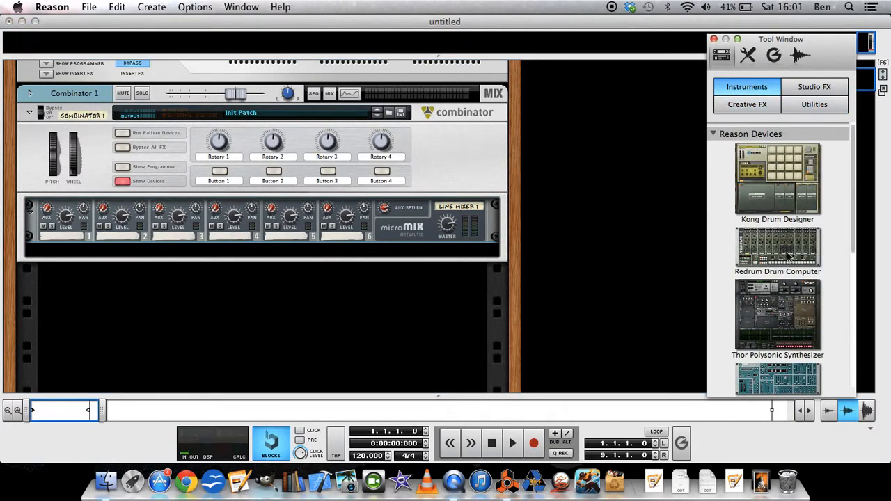
left_click_drag(795, 293, 379, 235)
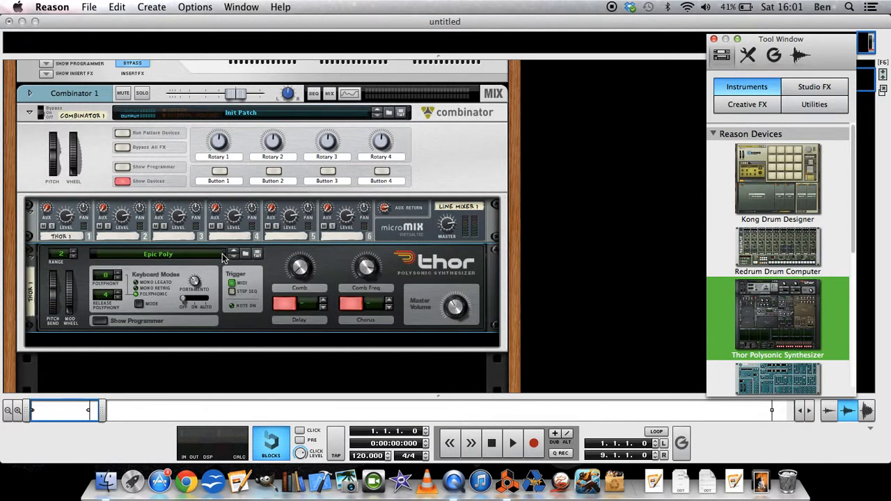
left_click(243, 255)
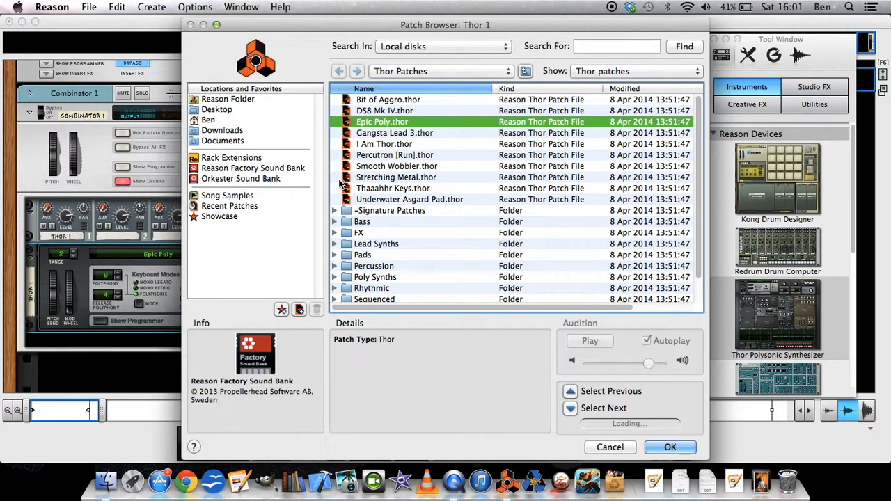
double_click(370, 201)
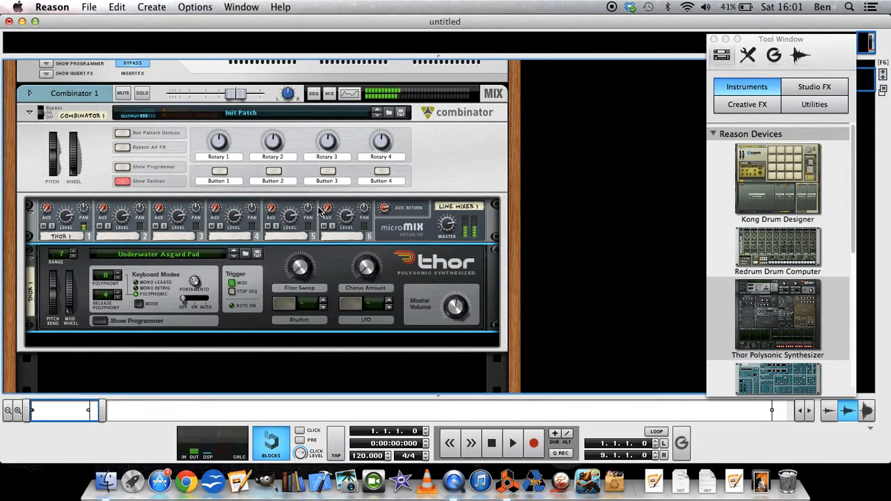
scroll(322, 193, "down", 5)
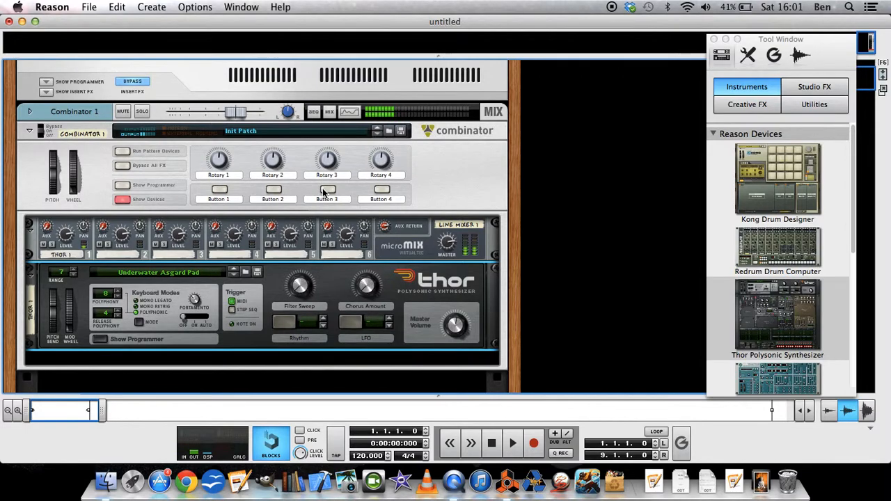
Drop an ID8 below Thor and flip the rack to confirm it is cabled to mixer channel 2.
left_click(391, 240)
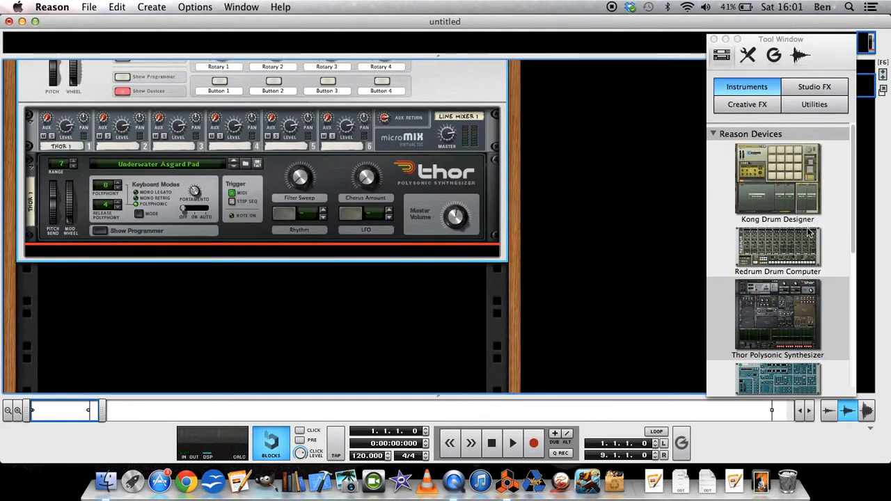
scroll(828, 246, "down", 5)
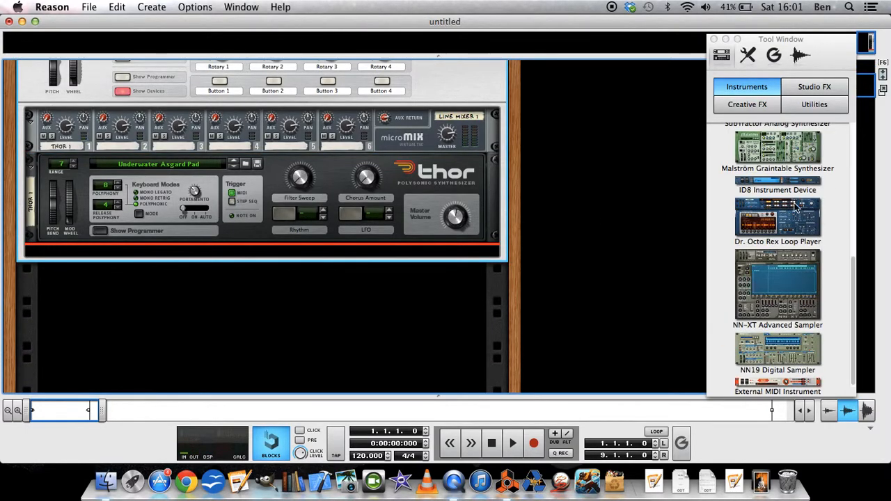
left_click_drag(779, 186, 382, 252)
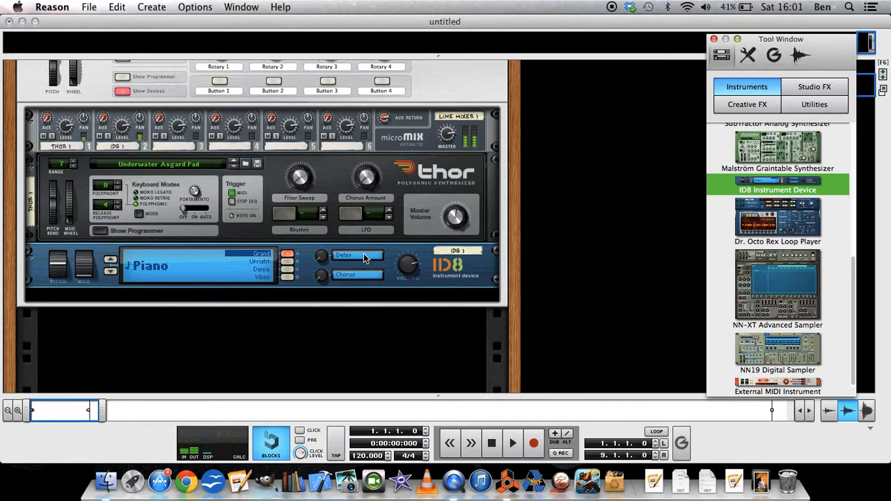
key("Tab")
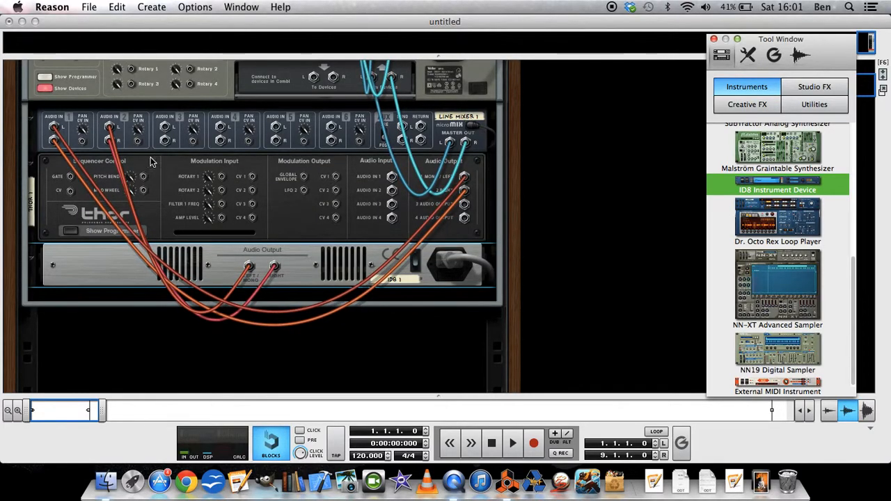
scroll(152, 161, "up", 5)
scroll(139, 208, "down", 3)
scroll(250, 220, "down", 1)
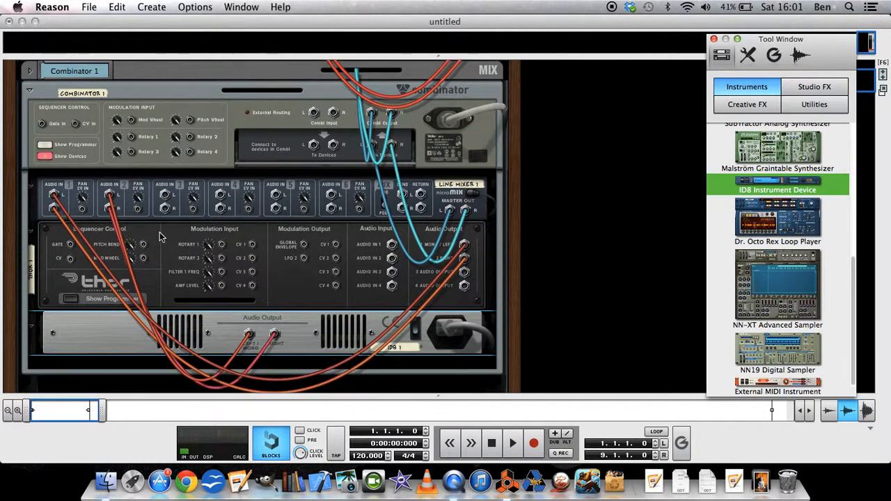
key("Tab")
scroll(236, 240, "down", 1)
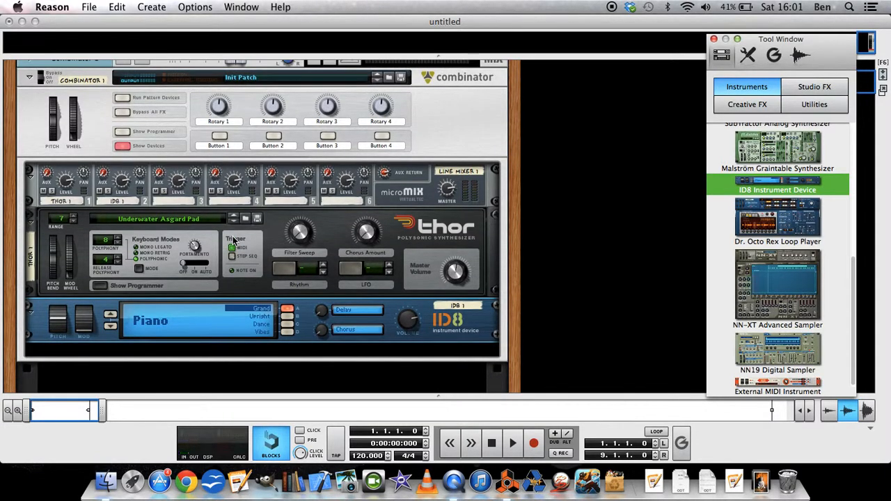
Audition the layered sound, then step the ID8's category from Piano to Strings.
left_click(235, 240)
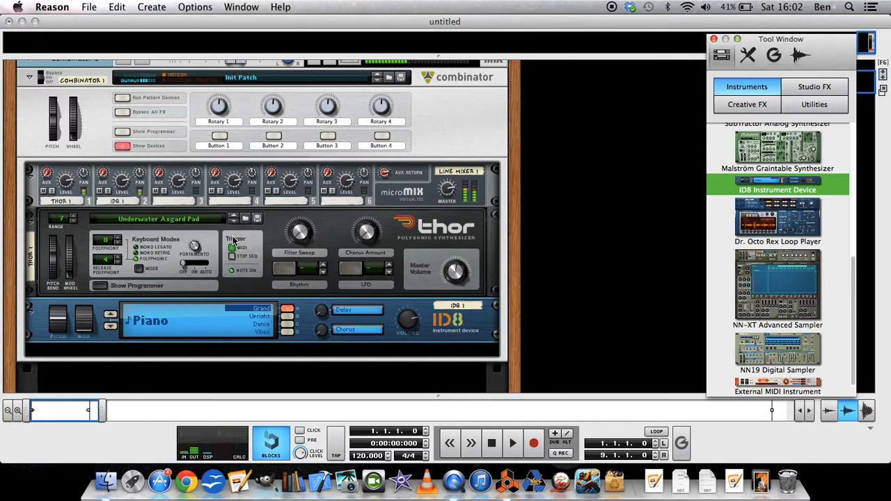
left_click(111, 320)
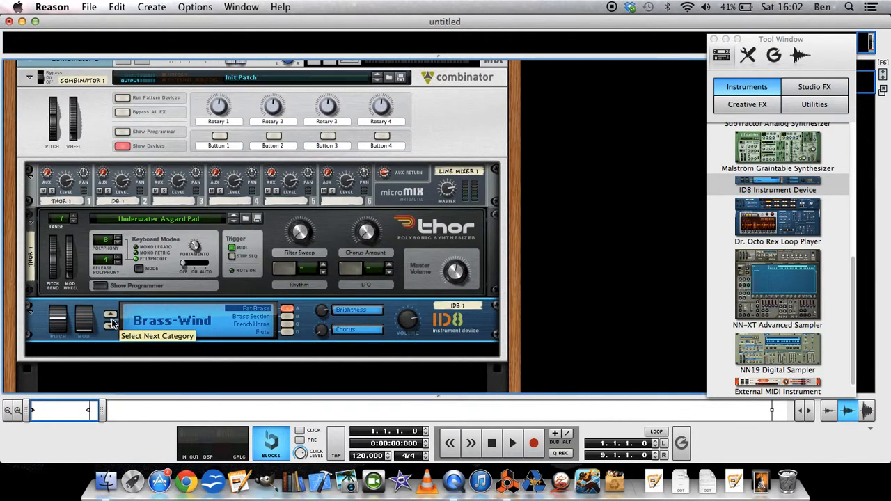
left_click(112, 325)
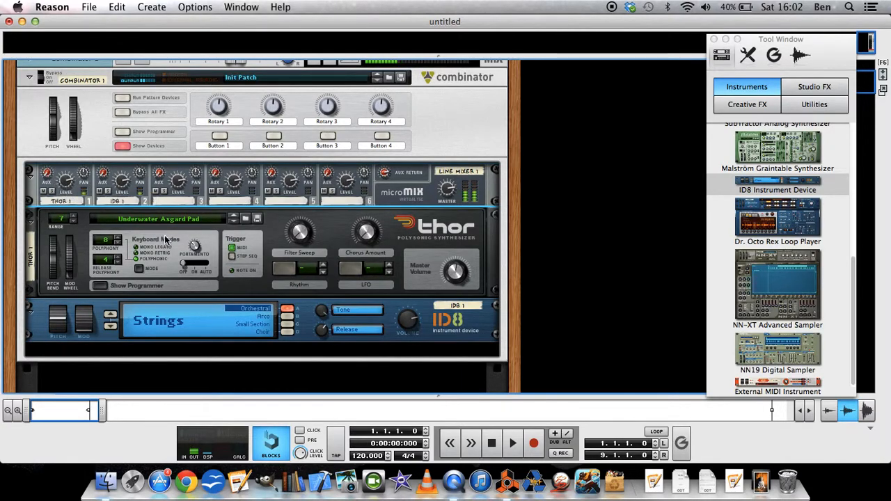
scroll(208, 244, "down", 5)
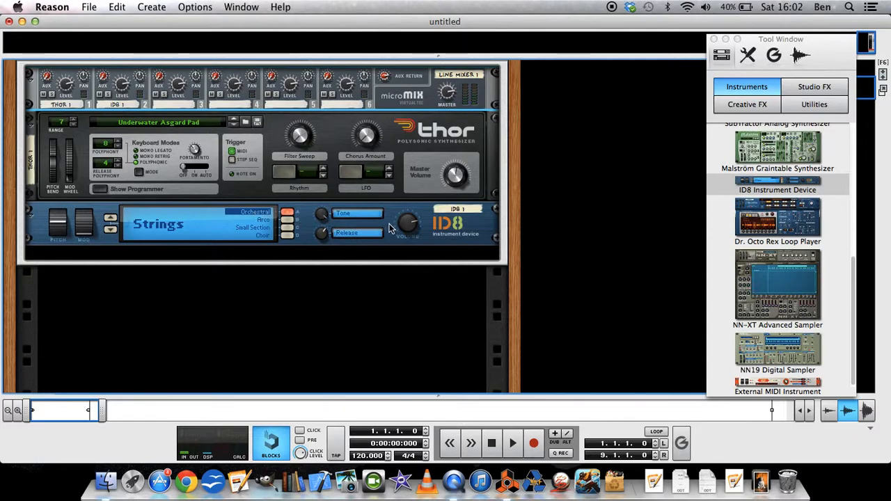
Add a SubTractor below the ID8 and switch oscillator 1 to a sawtooth wave.
left_click(810, 285)
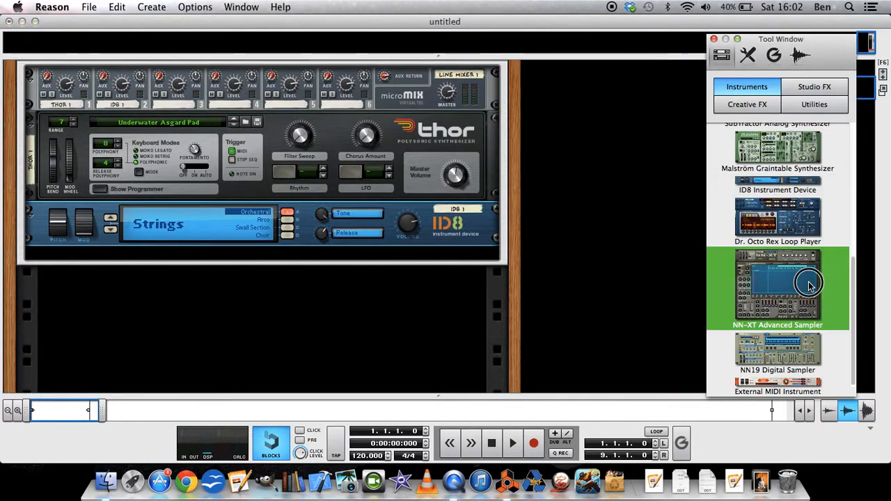
scroll(809, 285, "up", 10)
scroll(804, 277, "down", 10)
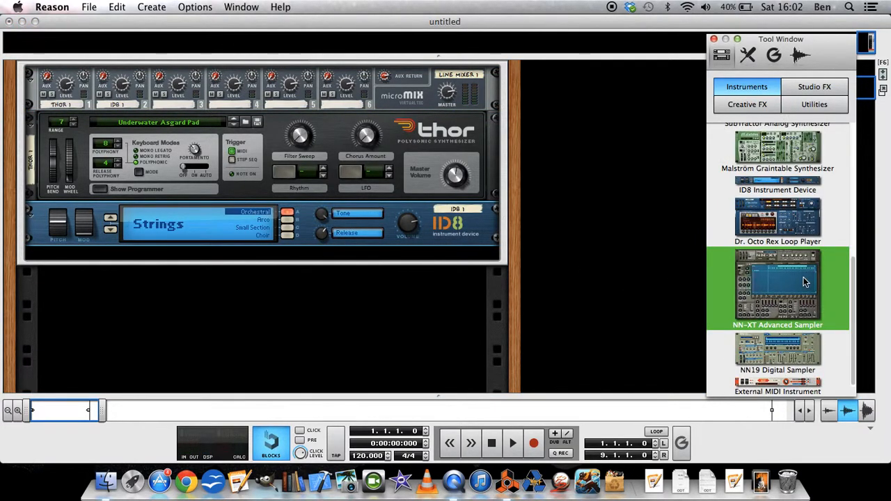
scroll(804, 277, "up", 8)
scroll(793, 268, "down", 1)
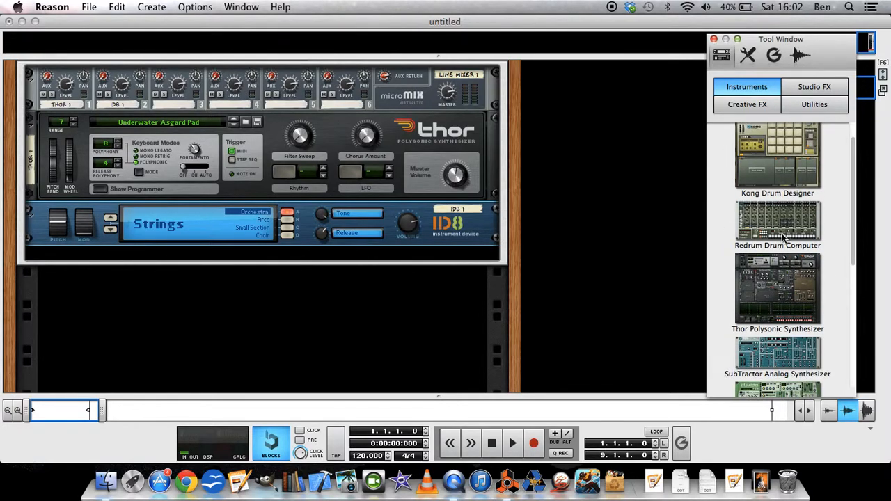
left_click_drag(788, 353, 324, 251)
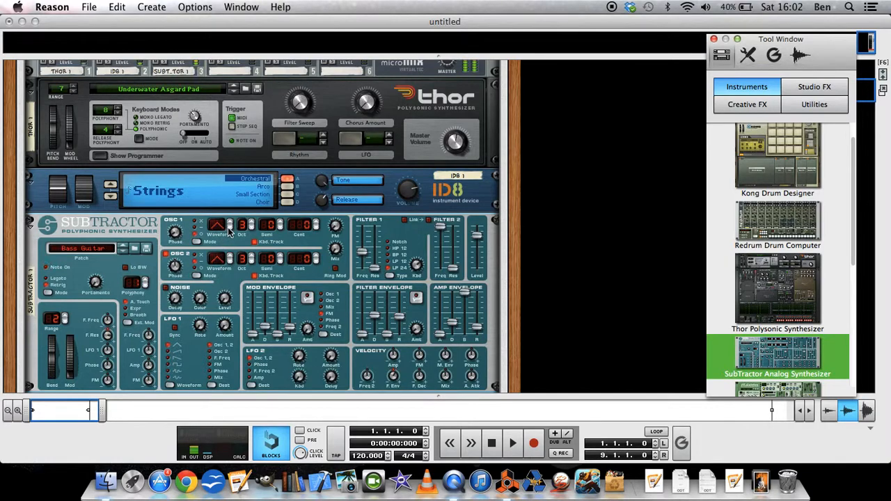
left_click(230, 226)
left_click(230, 226)
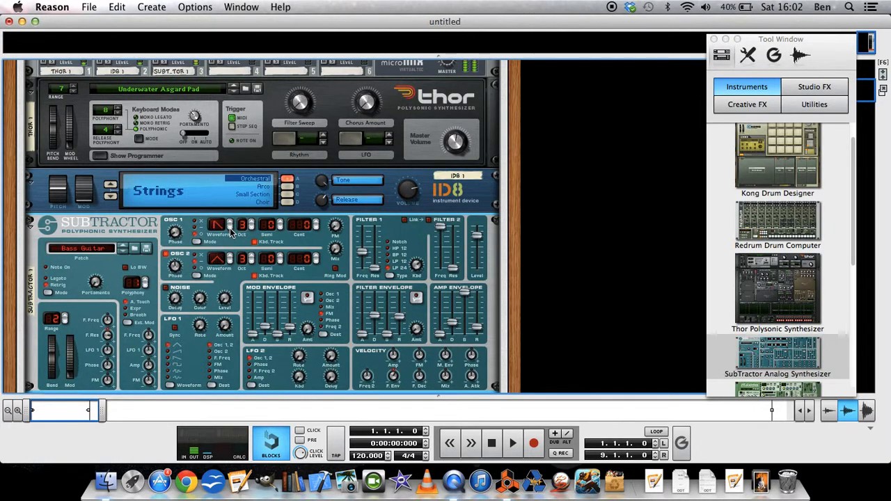
Tune the SubTractor's Filter 1 frequency down to about 38 and check its cabling to mixer channel 3.
left_click_drag(364, 251, 366, 245)
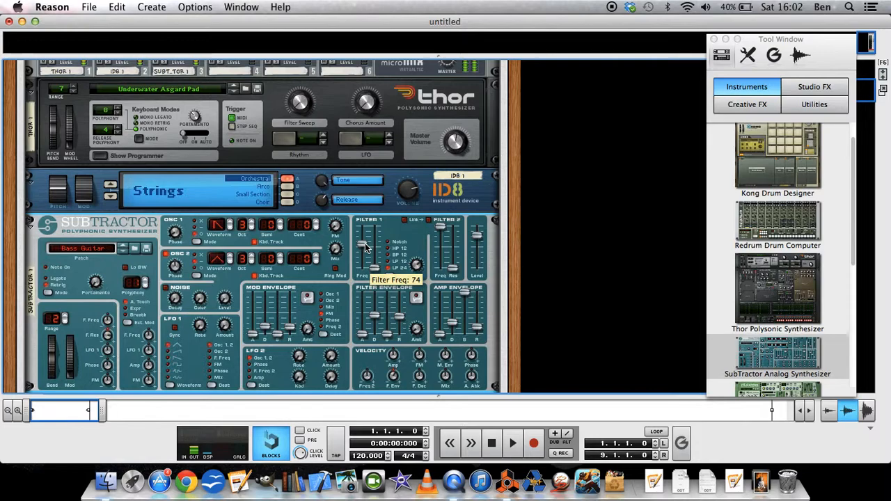
left_click_drag(366, 247, 366, 252)
left_click_drag(364, 252, 362, 240)
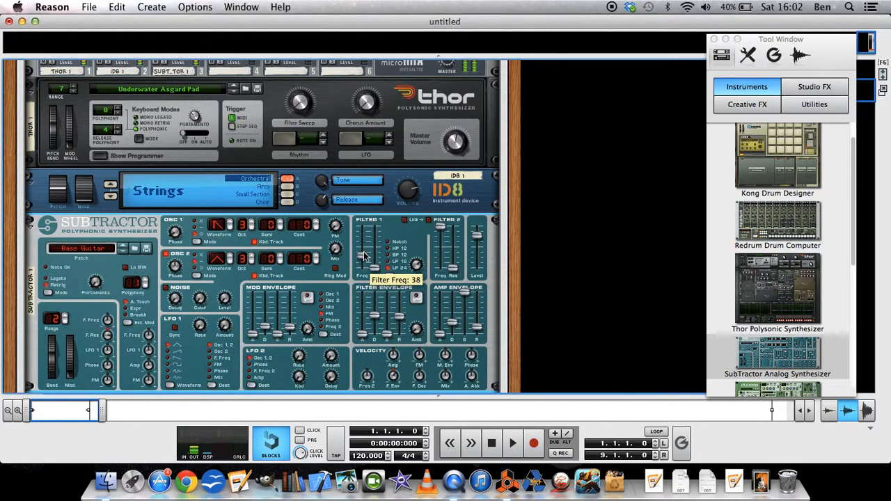
scroll(362, 240, "up", 5)
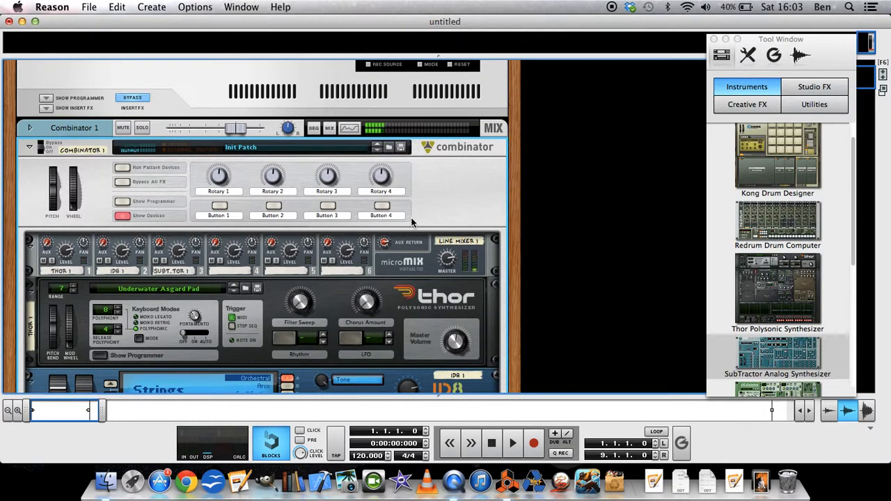
scroll(410, 217, "down", 3)
scroll(389, 241, "down", 1)
key("Tab")
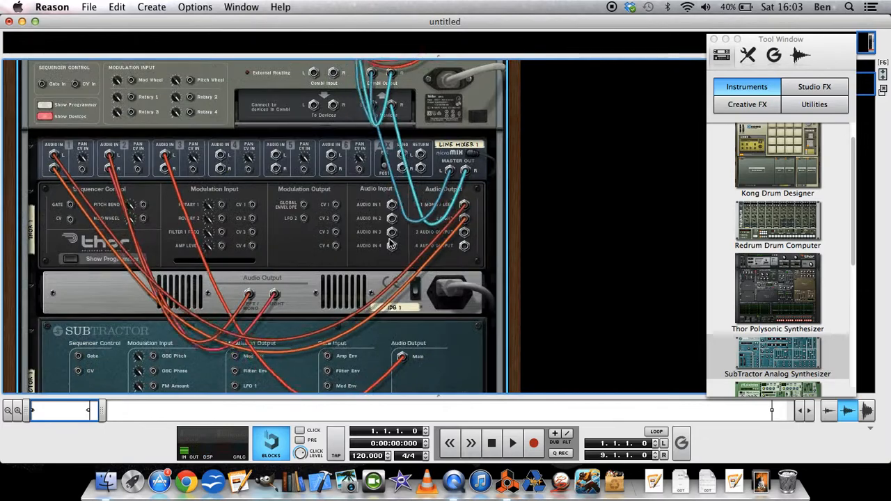
scroll(390, 242, "down", 3)
key("Tab")
scroll(388, 239, "up", 5)
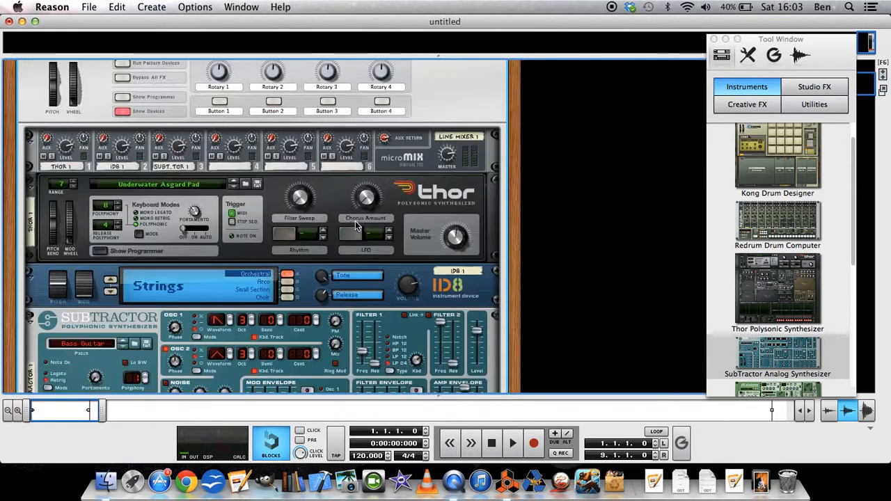
Expand Thor's programmer, raise the comb filter frequency and make Filter 3 a Formant filter.
left_click(99, 251)
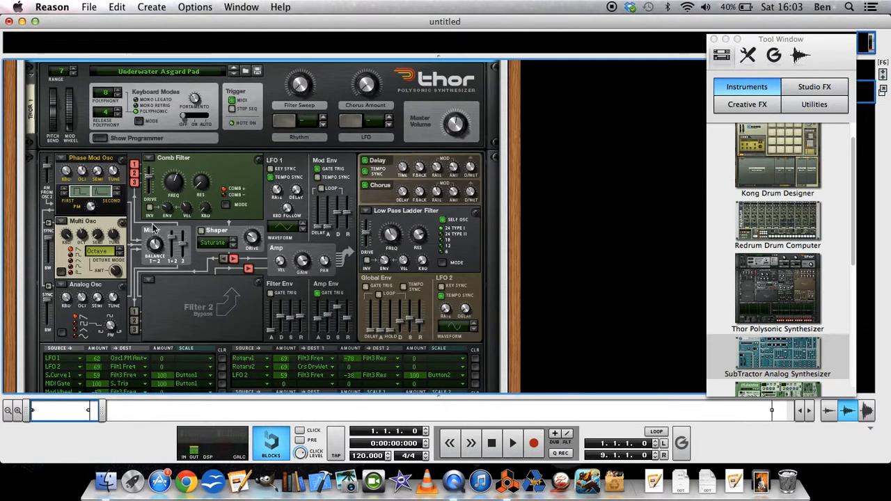
left_click_drag(173, 184, 174, 174)
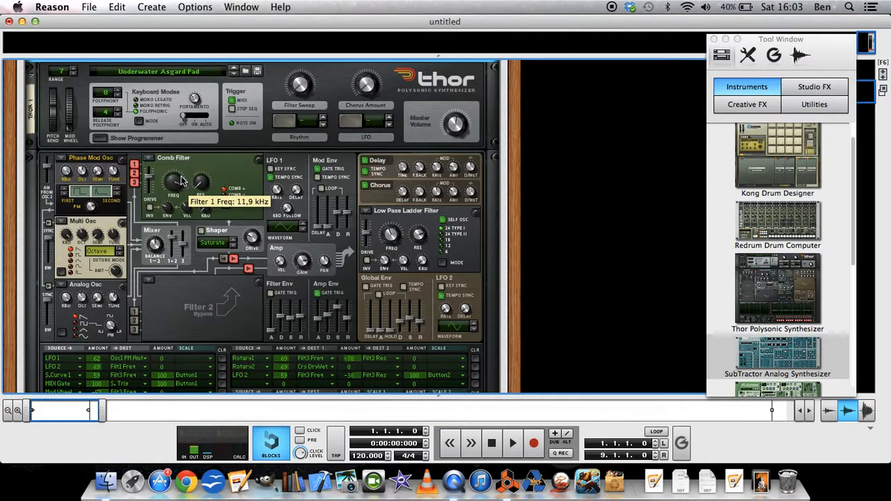
left_click(366, 212)
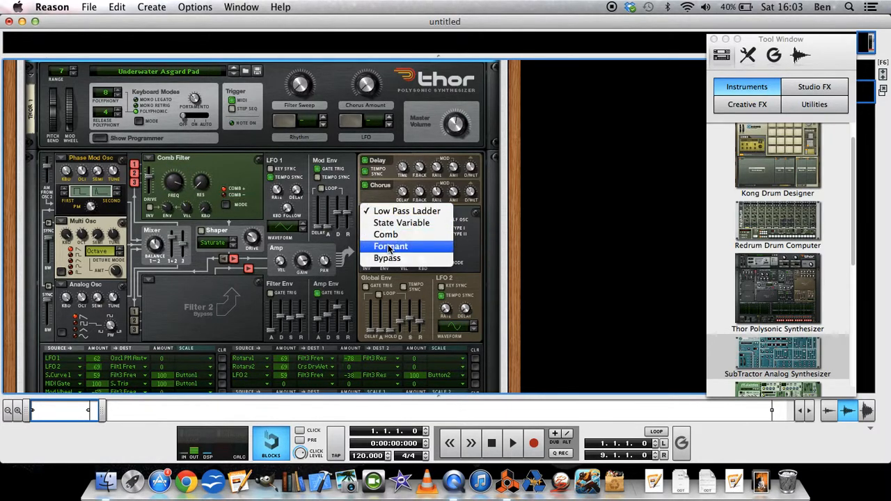
left_click(397, 246)
Set the formant vowel position to 68,58 and raise the SubTractor filter frequency to 93.
mouse_move(440, 232)
left_mouse_down()
mouse_move(466, 237)
mouse_move(443, 247)
left_mouse_up()
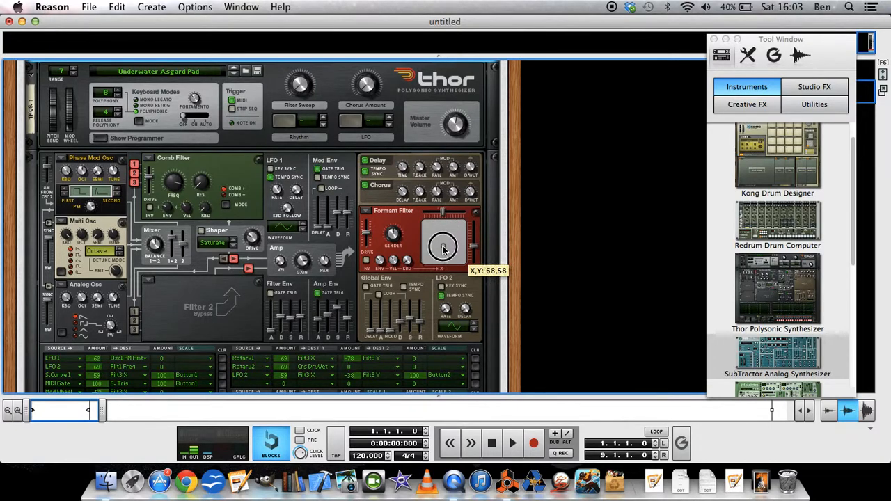
right_click(440, 251)
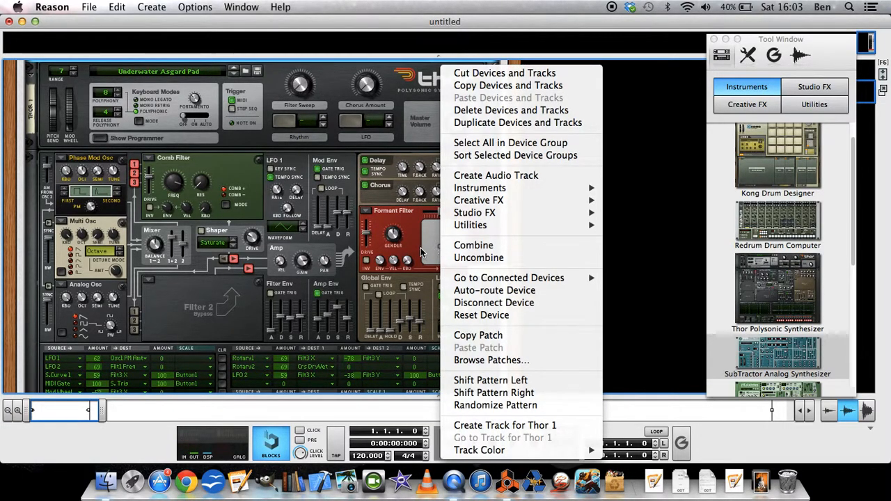
left_click(417, 249)
scroll(348, 275, "down", 5)
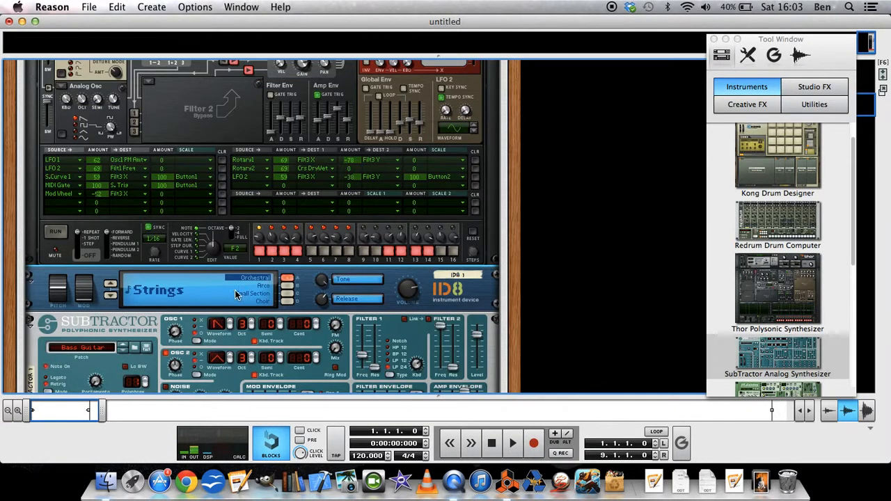
scroll(237, 294, "down", 5)
scroll(222, 279, "down", 5)
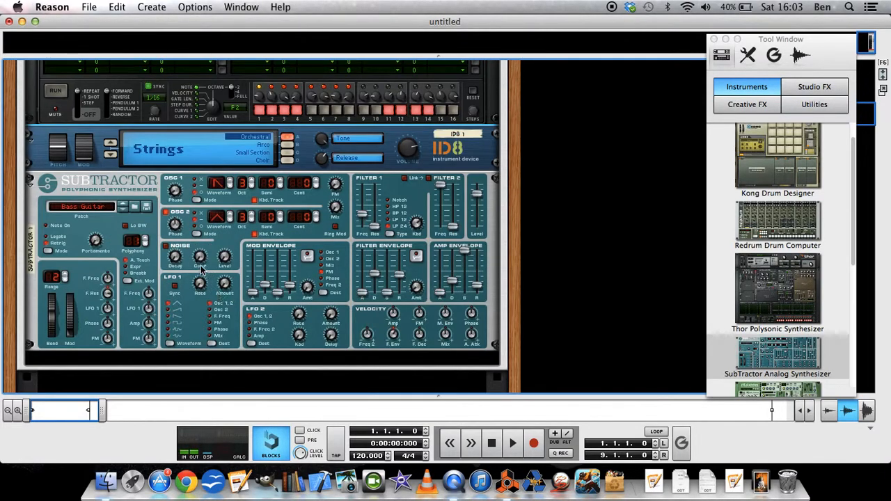
left_click_drag(364, 224, 362, 215)
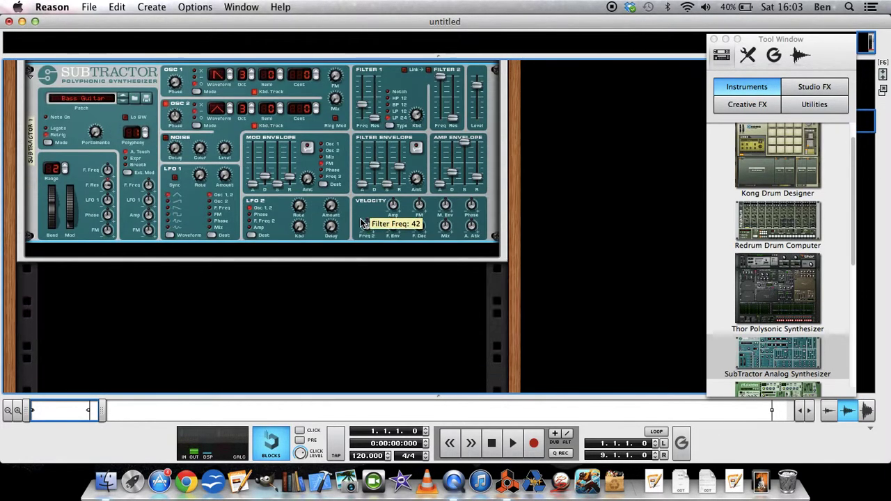
scroll(362, 216, "up", 10)
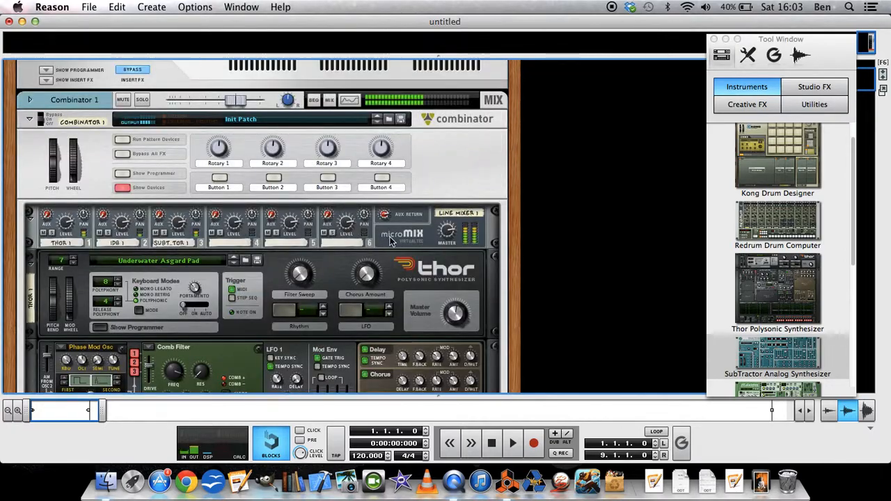
scroll(393, 263, "down", 3)
scroll(393, 263, "down", 1)
mouse_move(440, 362)
left_mouse_down()
mouse_move(451, 346)
mouse_move(439, 355)
left_mouse_up()
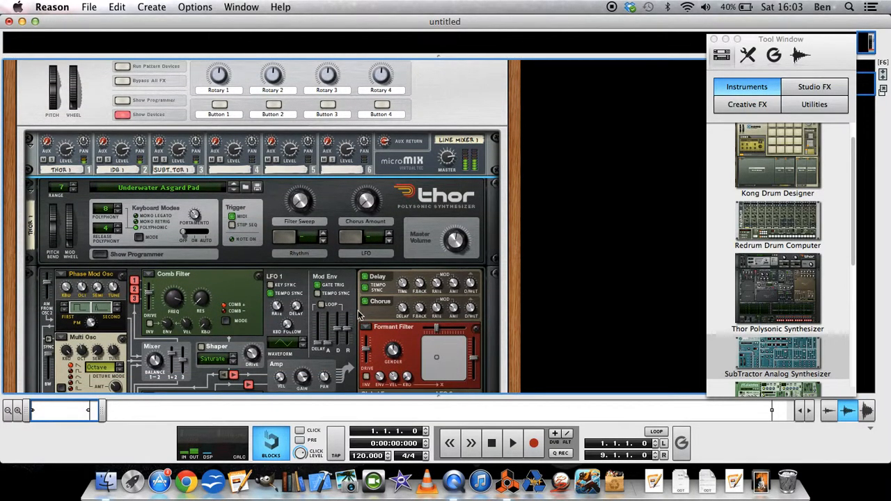
scroll(350, 305, "down", 10)
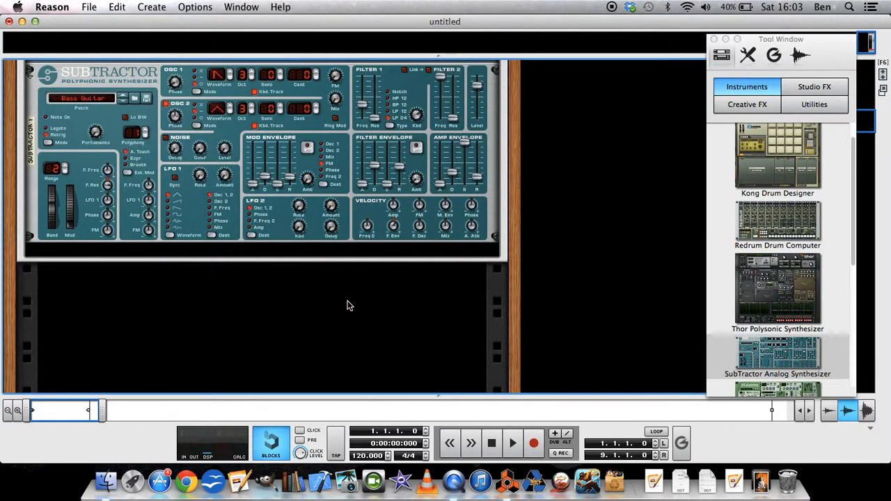
scroll(348, 299, "up", 10)
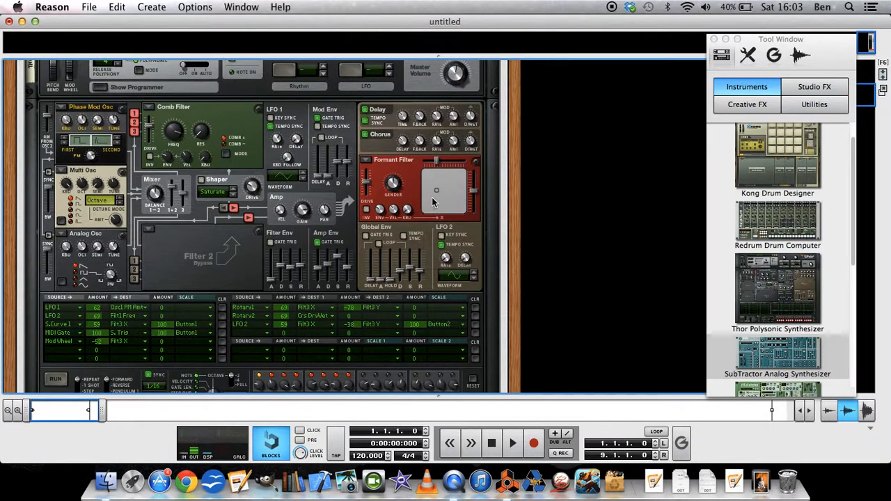
Load a Formant filter in Thor's Filter 2 fed by Osc 1, positioning both formants' vowel points (second at 64,76).
left_click_drag(437, 201, 444, 193)
scroll(348, 244, "down", 3)
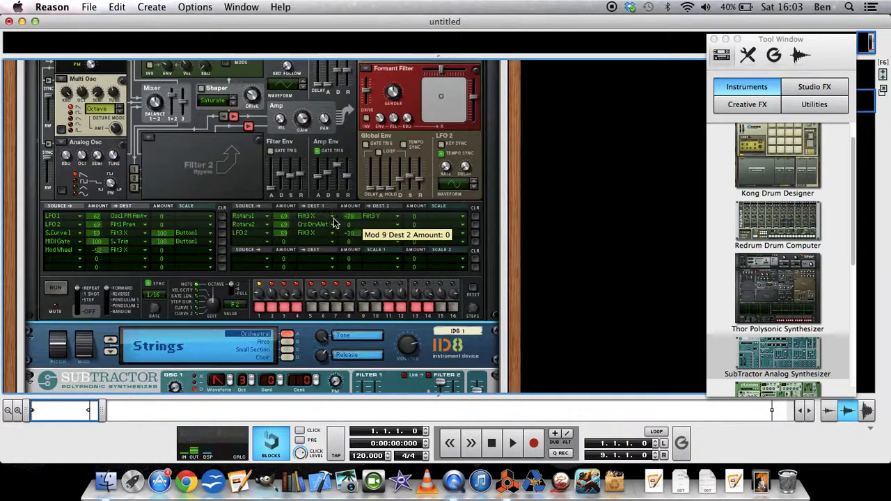
left_click(161, 139)
left_click(170, 126)
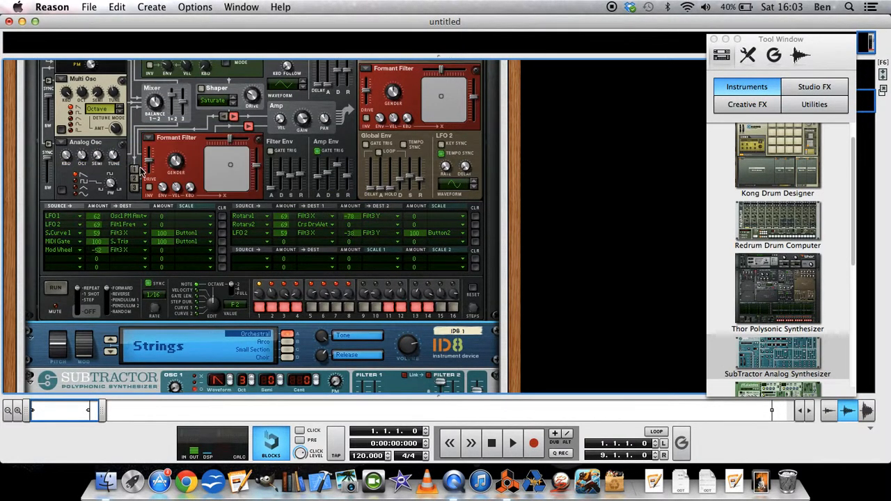
left_click(134, 180)
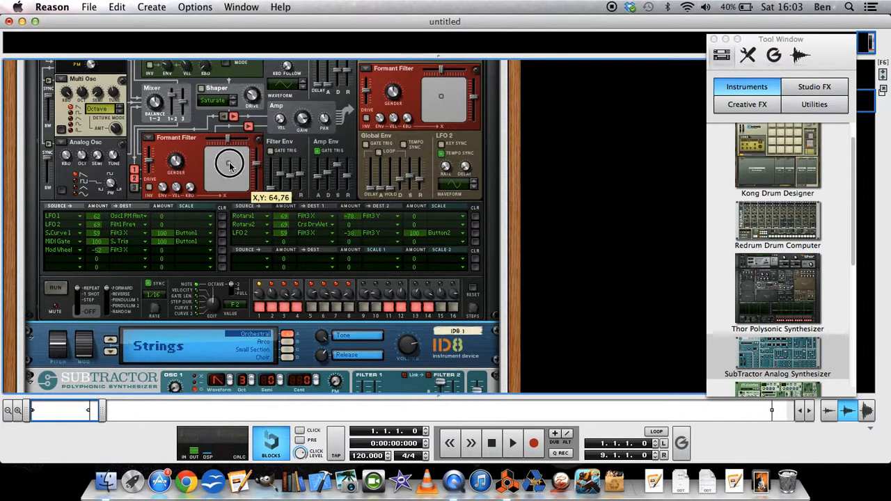
left_click_drag(230, 165, 227, 186)
scroll(226, 185, "up", 5)
scroll(226, 185, "down", 5)
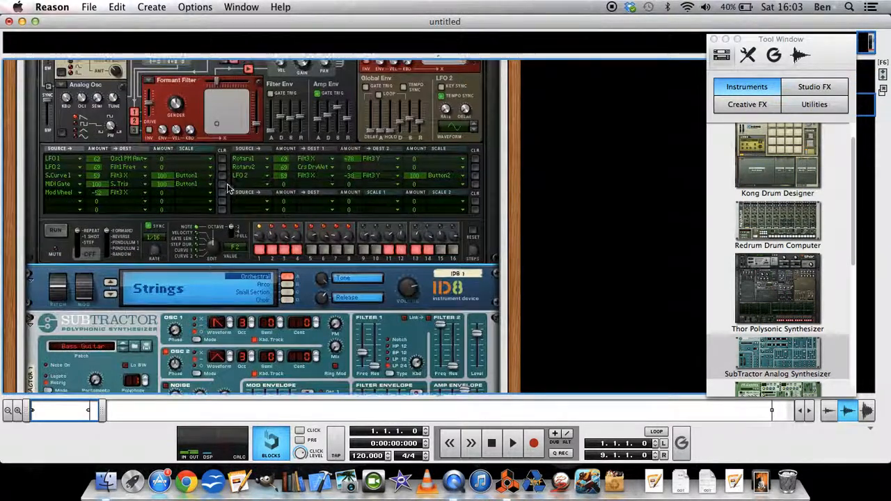
scroll(209, 174, "up", 15)
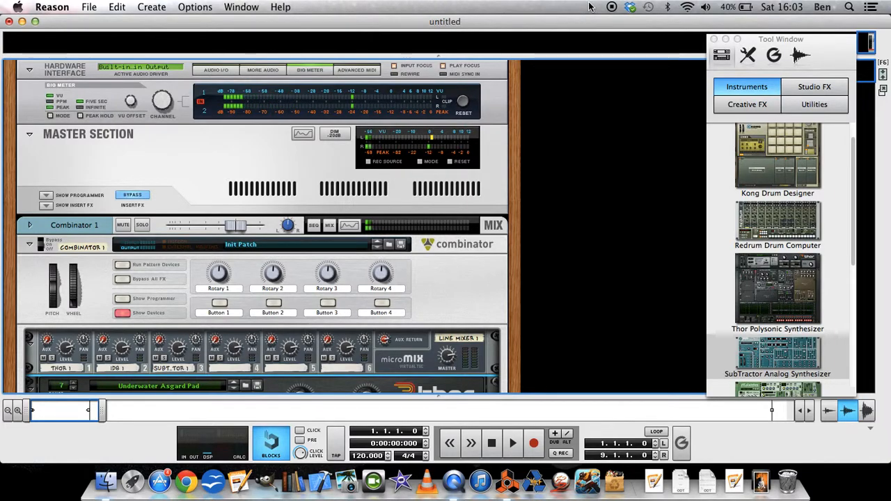